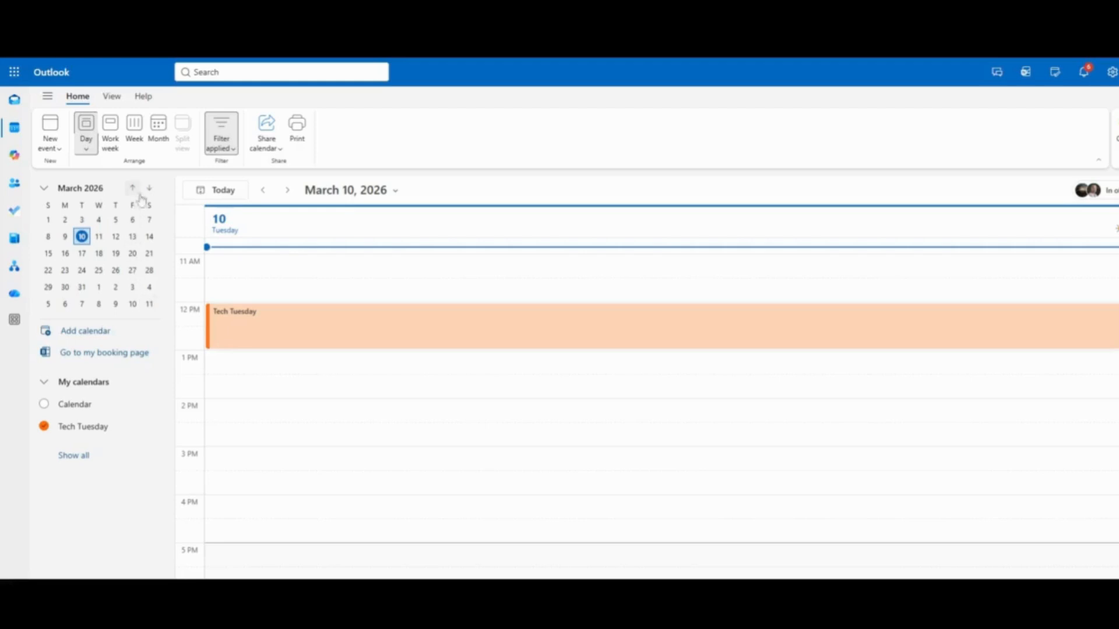
- Browse the mini calendar forward to April 2026 and back to February 2026, and check the earlier hours of March 10
{"action": "left_click", "coordinate": [150, 188]}
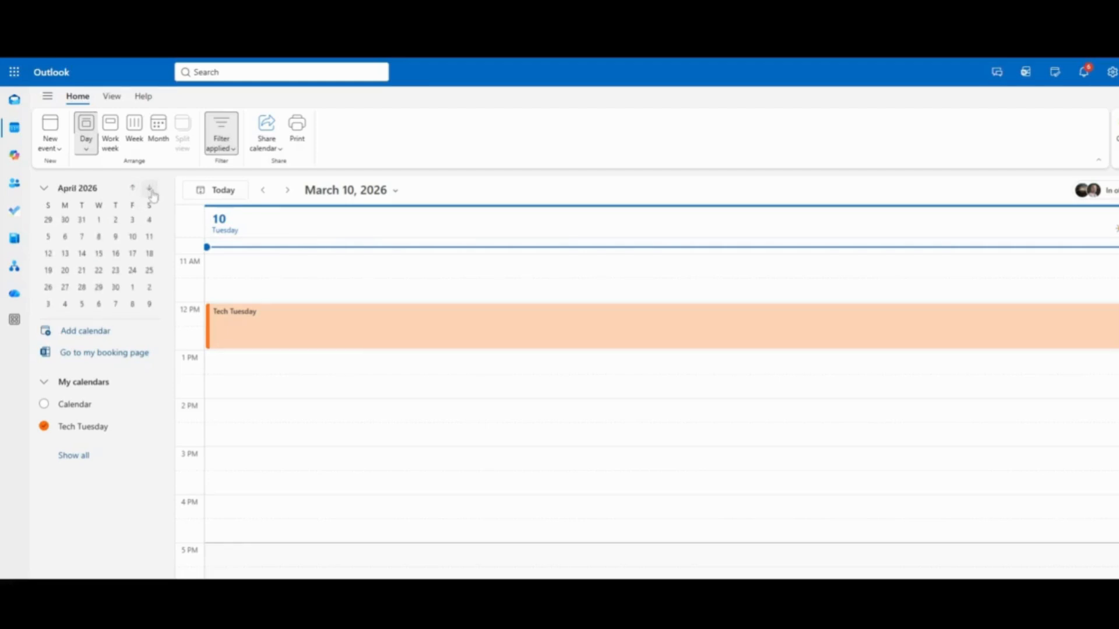
{"action": "left_click", "coordinate": [134, 188]}
{"action": "left_click", "coordinate": [134, 189]}
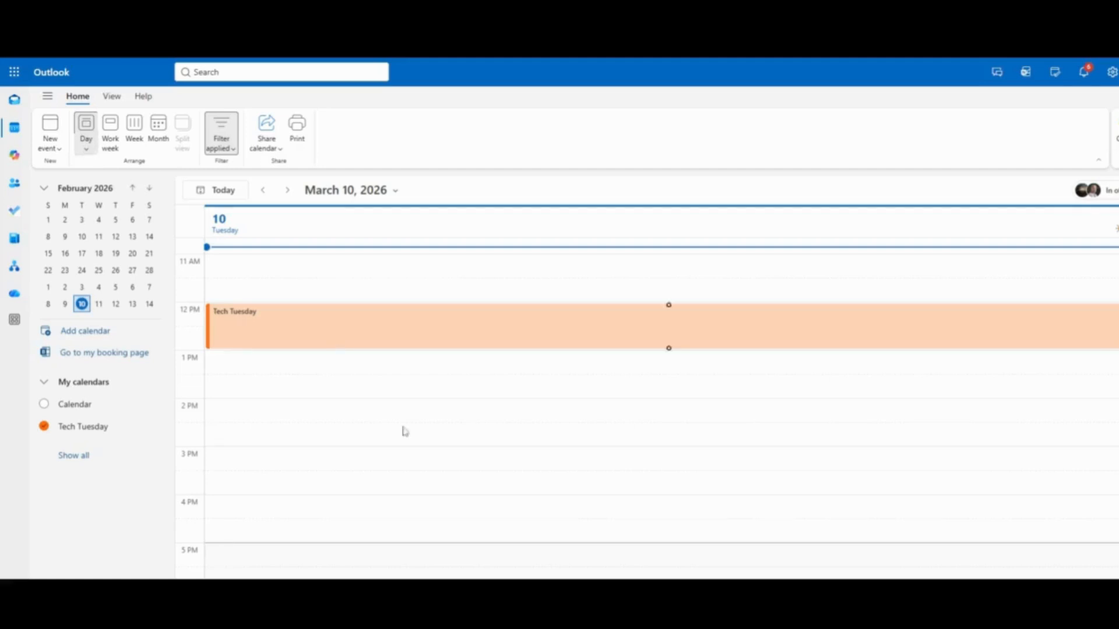
{"action": "scroll", "coordinate": [375, 454], "scroll_direction": "up", "scroll_amount": 2}
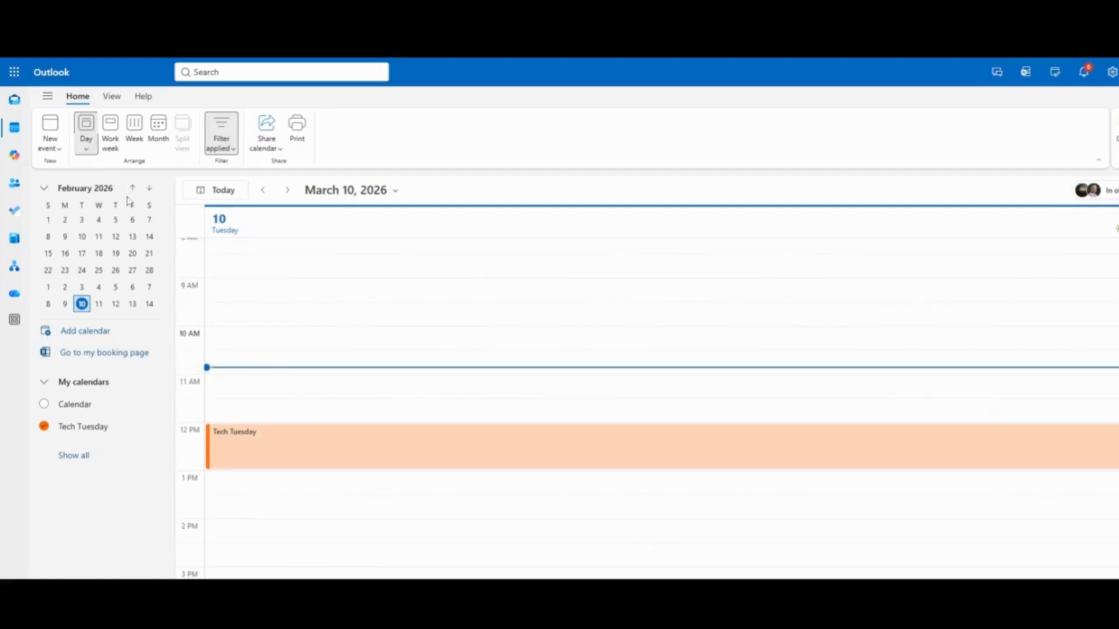
- Show the calendar in work week, week and finally month view
{"action": "left_click", "coordinate": [110, 134]}
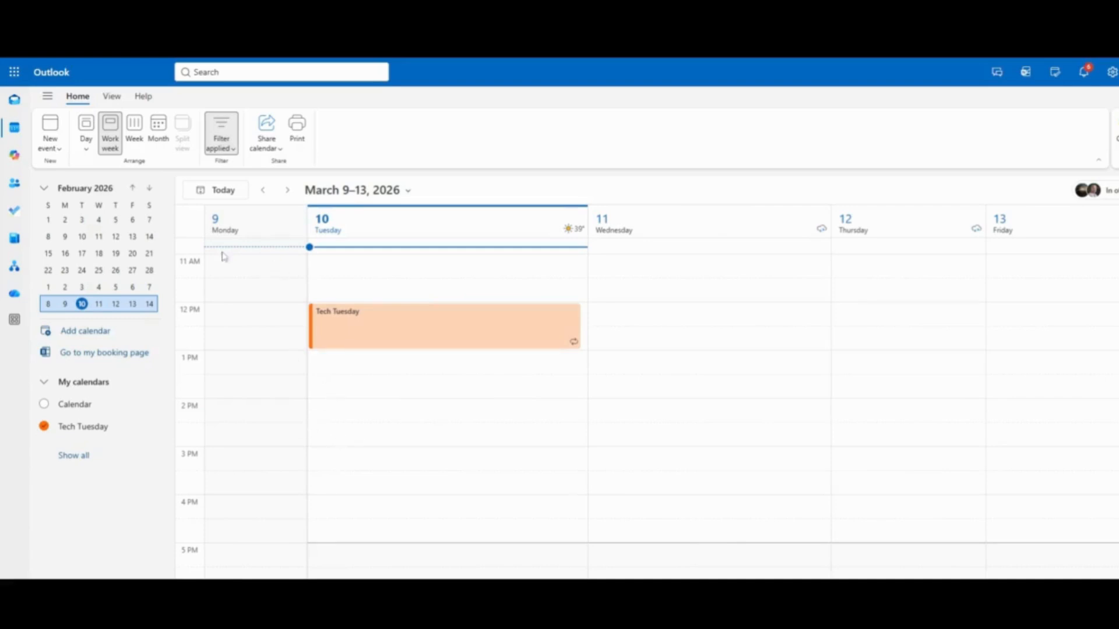
{"action": "left_click", "coordinate": [134, 134]}
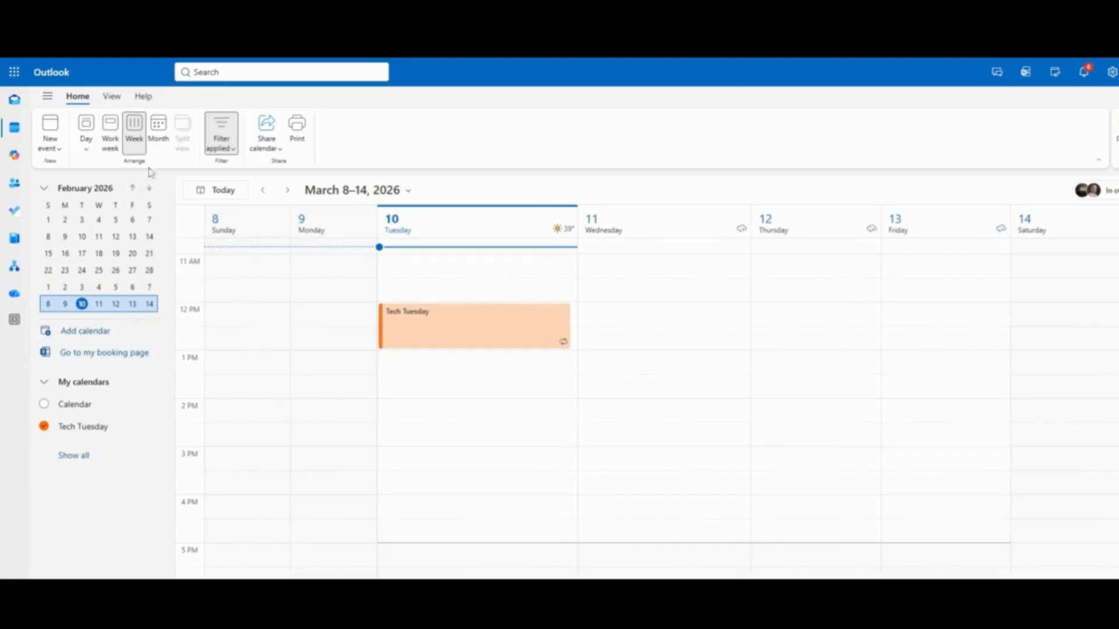
{"action": "left_click", "coordinate": [158, 133]}
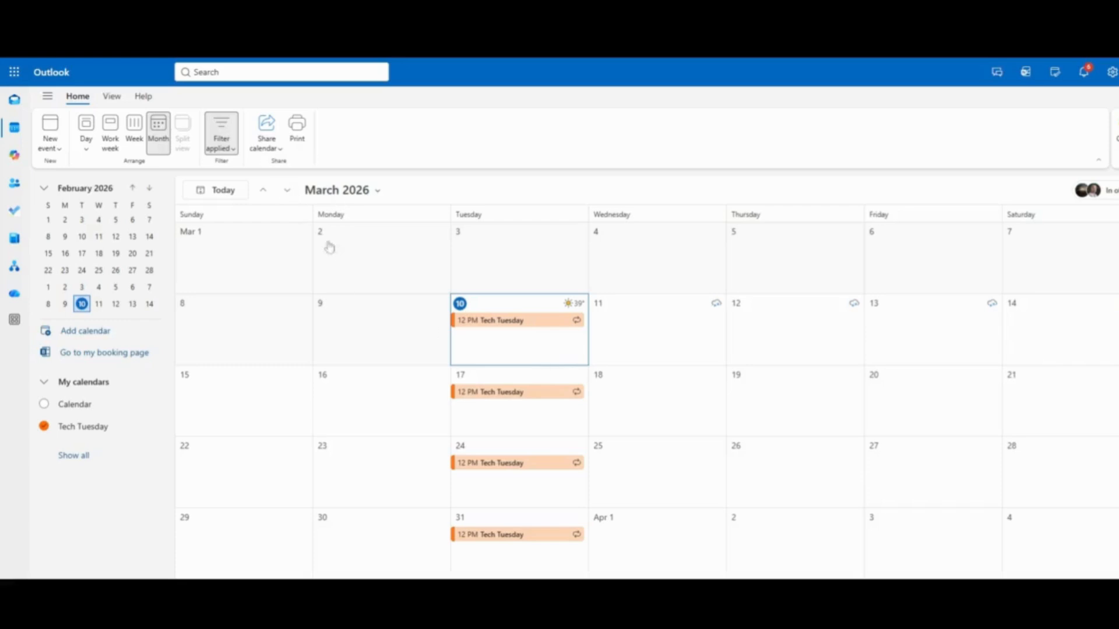
- Look through the Tech Tuesday events in April and May 2026, and return to today's date
{"action": "left_click", "coordinate": [290, 196]}
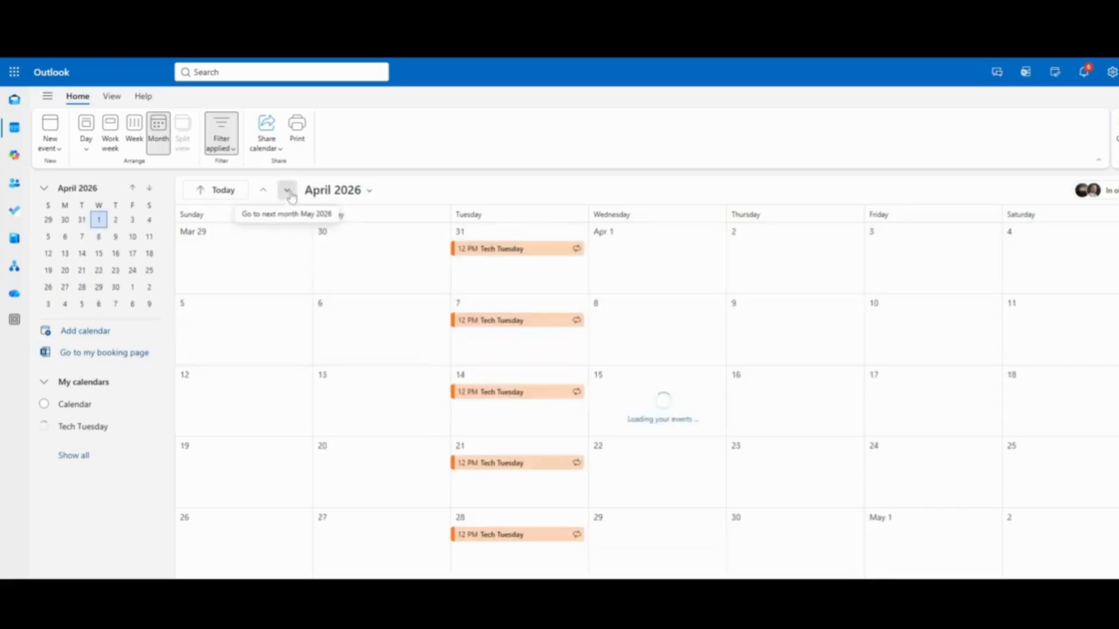
{"action": "left_click", "coordinate": [288, 192]}
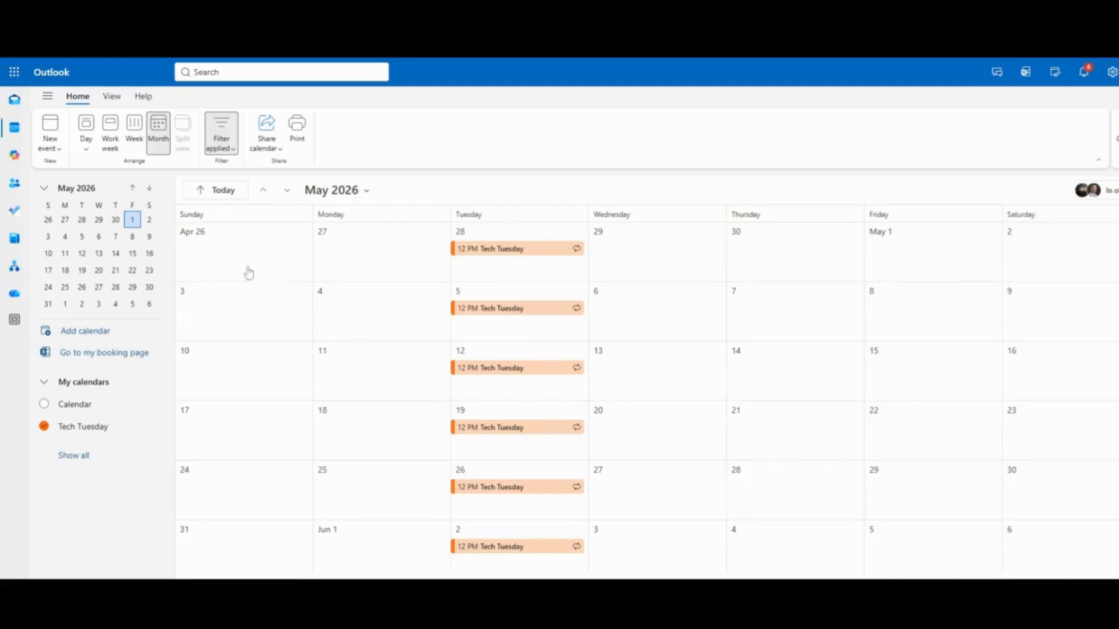
{"action": "left_click", "coordinate": [227, 197]}
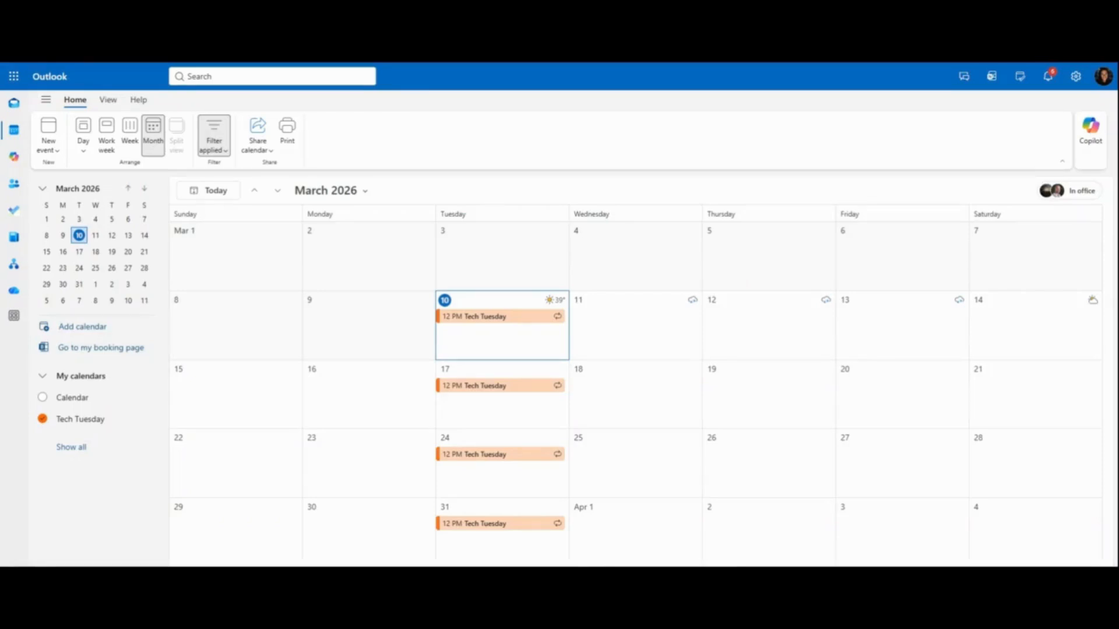
- Create a new event titled "Sample Meeting" and set its end time to 1:00 PM
{"action": "left_click", "coordinate": [48, 125]}
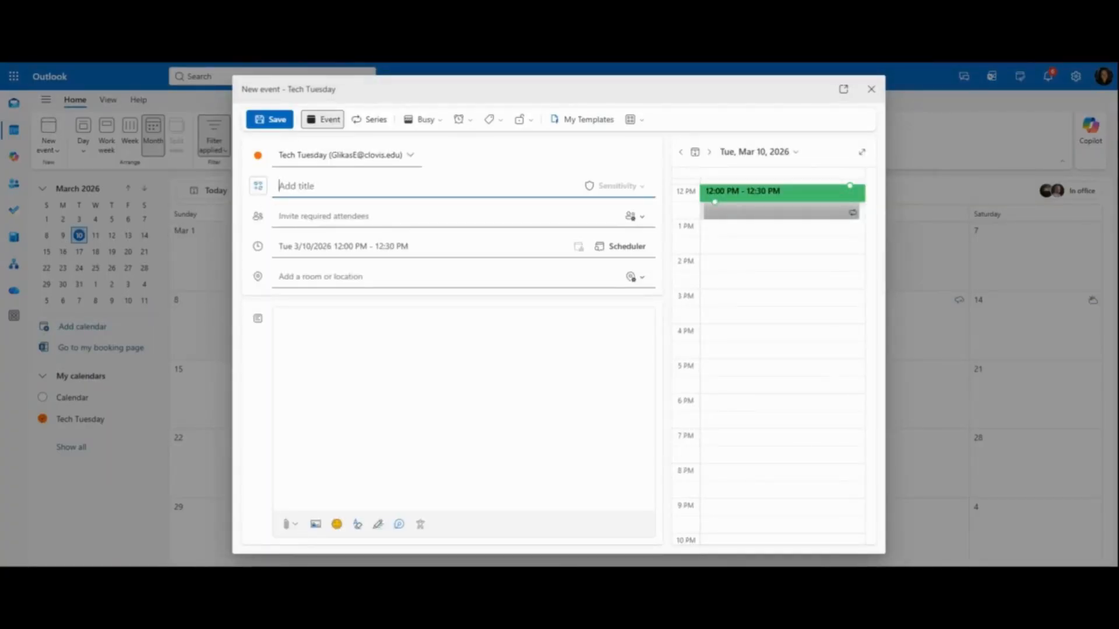
{"action": "type", "text": "Sample Meeting"}
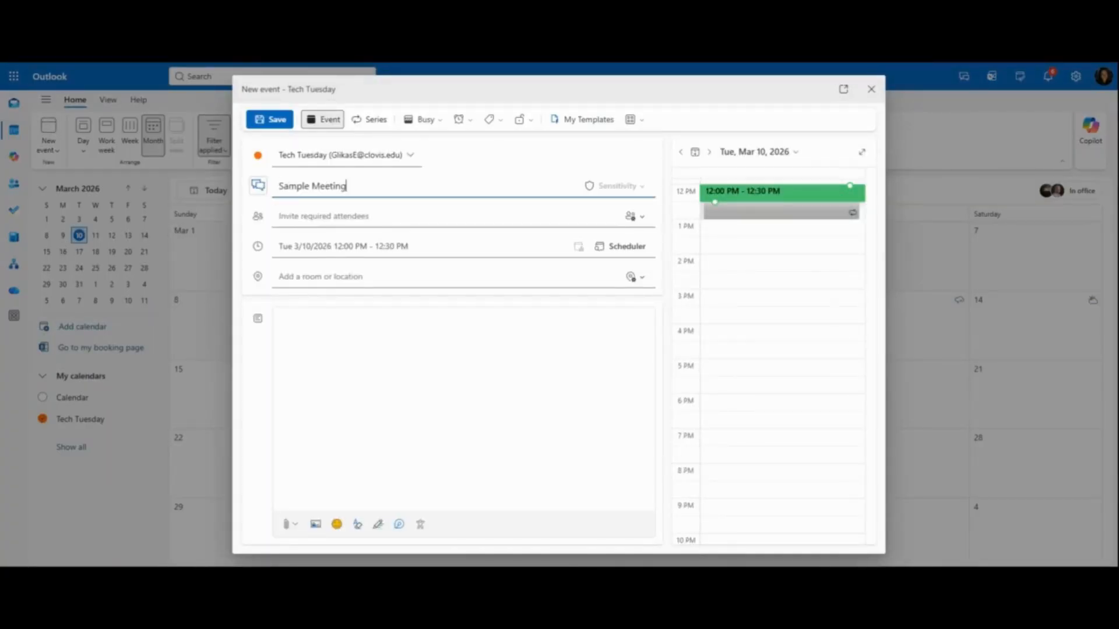
{"action": "left_click", "coordinate": [303, 250]}
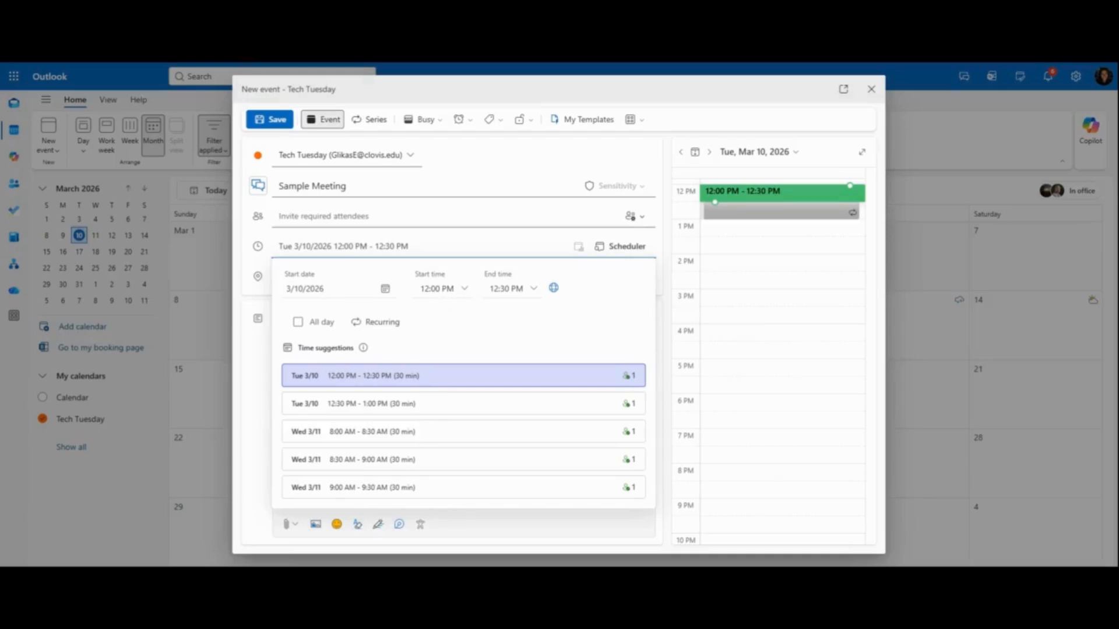
{"action": "left_click", "coordinate": [534, 290]}
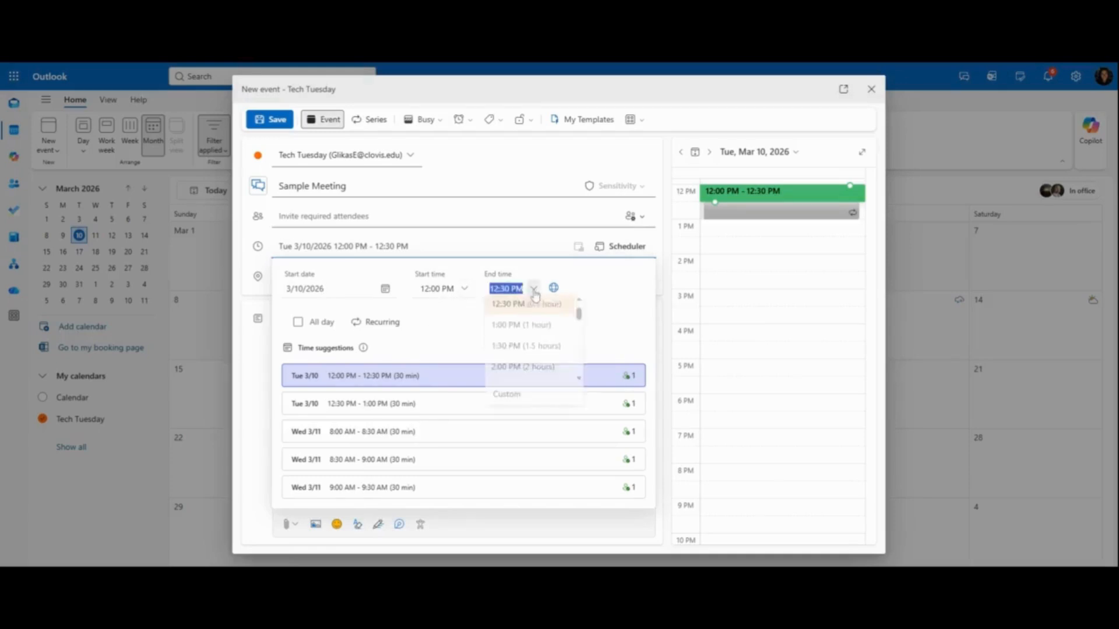
{"action": "left_click", "coordinate": [520, 327]}
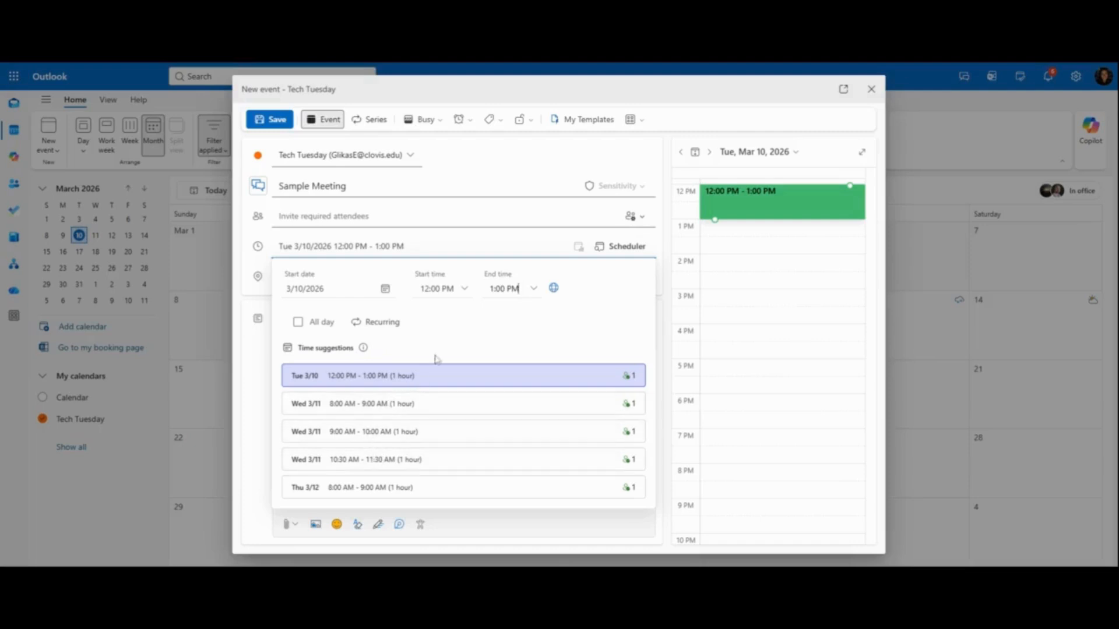
- Set the Sample Meeting's start time to 2:00 PM and its date to 3/12/2026
{"action": "left_click", "coordinate": [463, 290]}
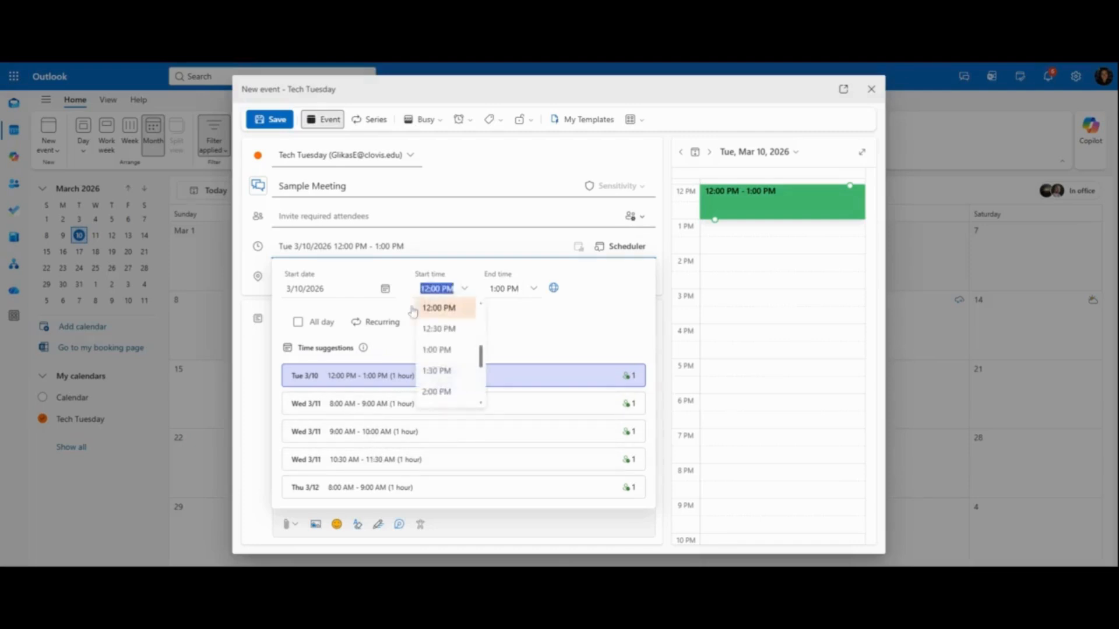
{"action": "left_click", "coordinate": [436, 391]}
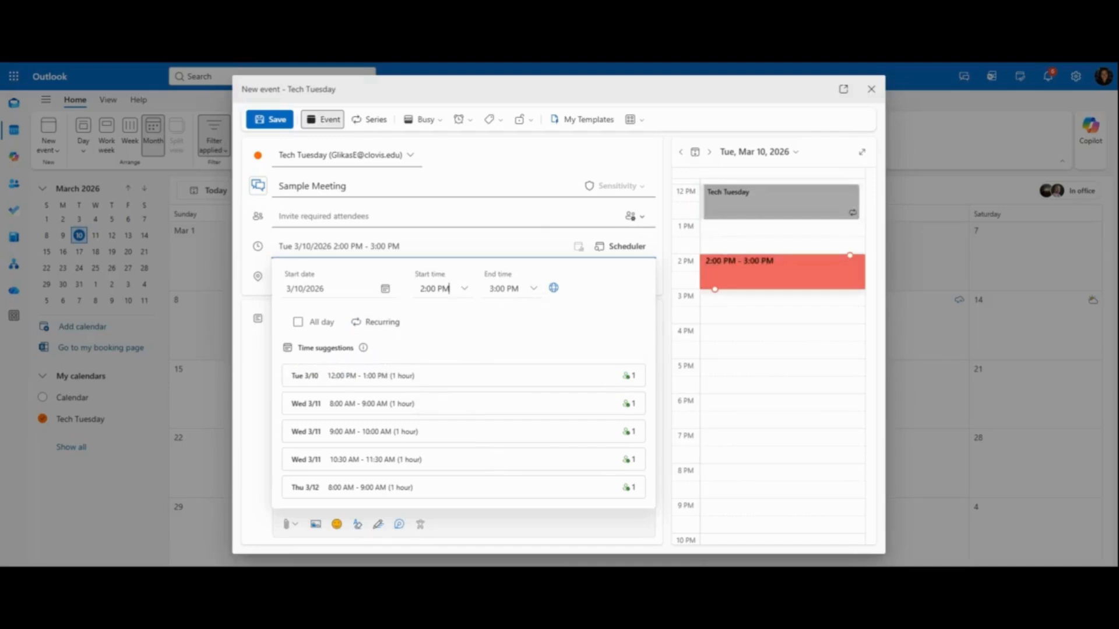
{"action": "left_click", "coordinate": [385, 289]}
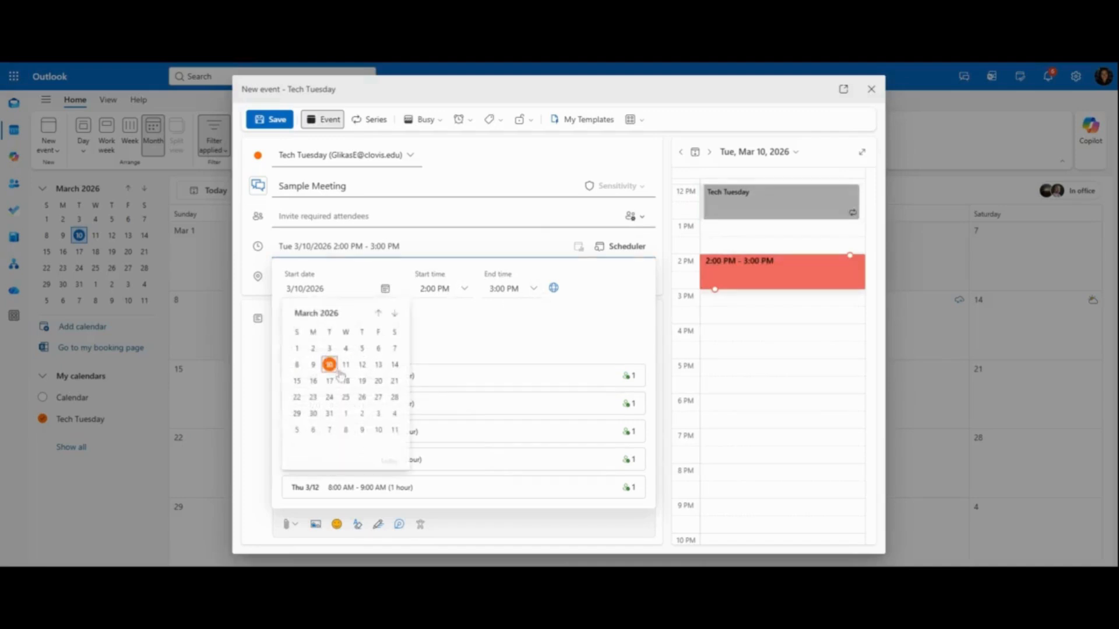
{"action": "left_click", "coordinate": [362, 366]}
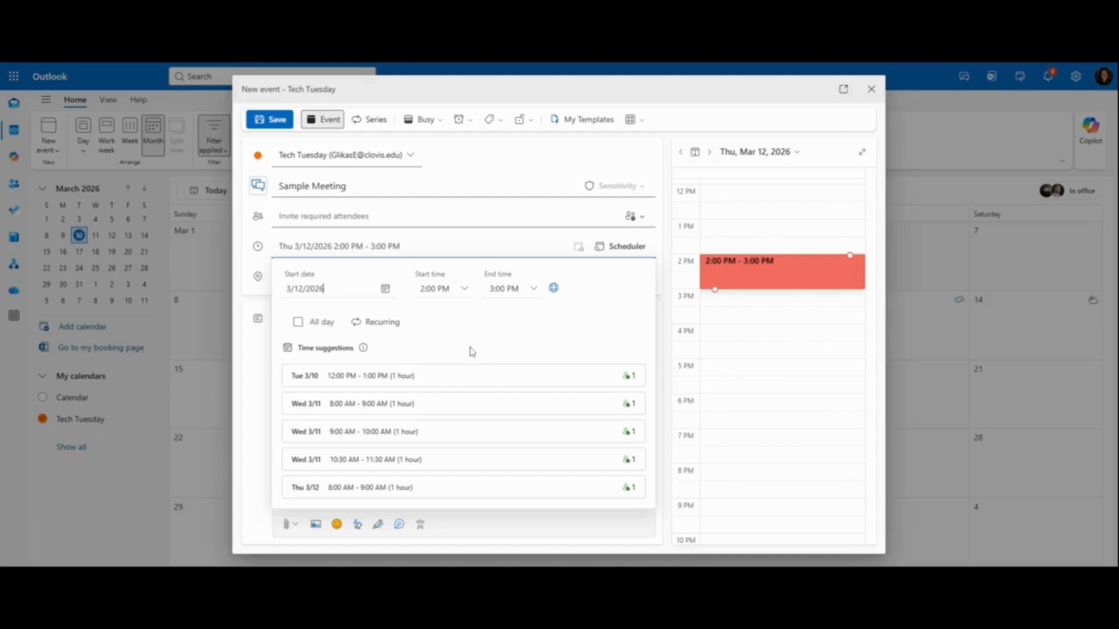
- Try the all-day option for the Sample Meeting and switch it back to a timed event
{"action": "left_click", "coordinate": [297, 322]}
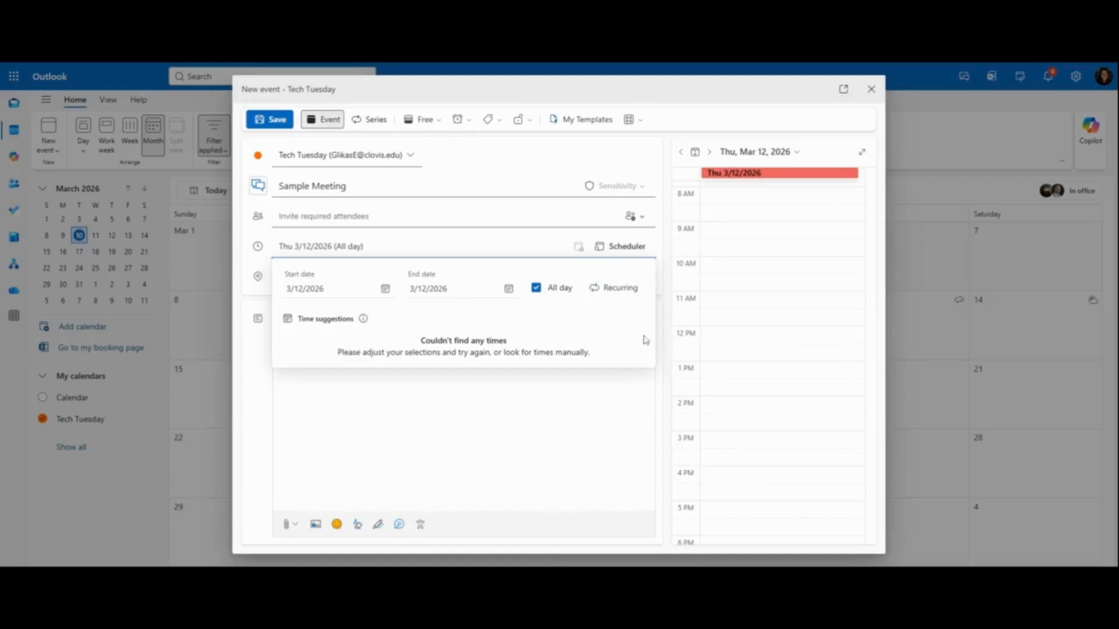
{"action": "left_click", "coordinate": [536, 288]}
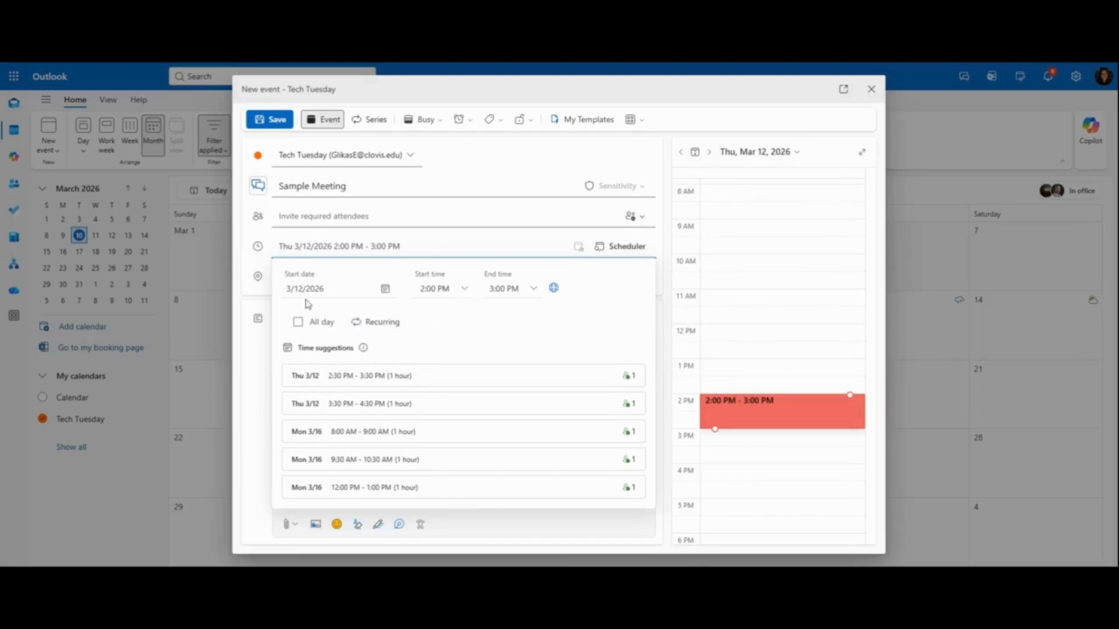
{"action": "left_click", "coordinate": [466, 247]}
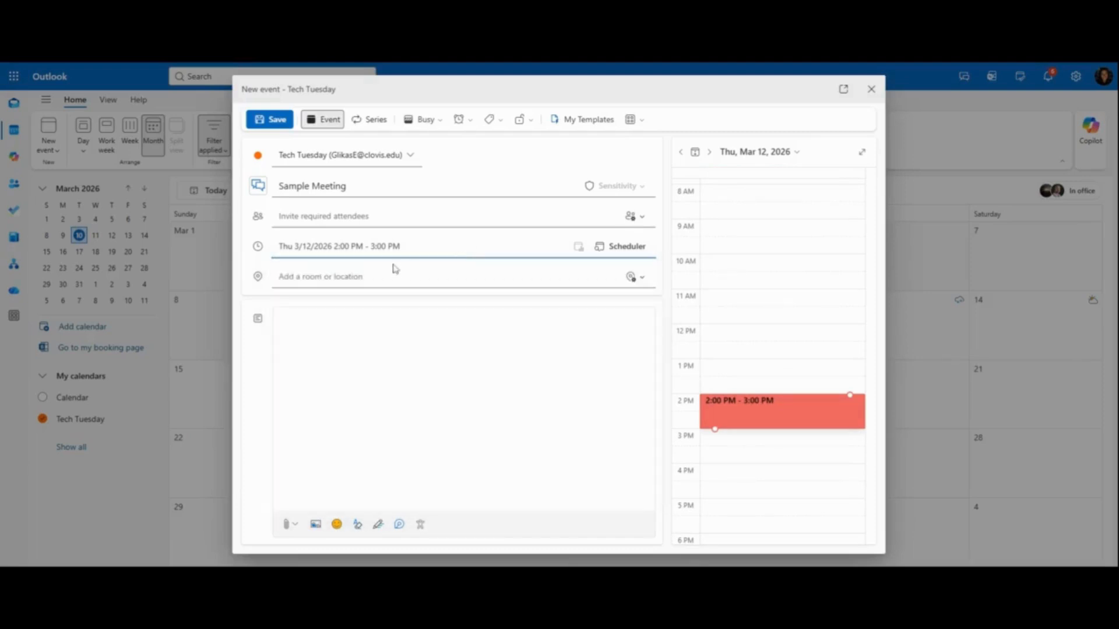
- Set the Sample Meeting's location to 171-H and save the event
{"action": "left_click", "coordinate": [275, 275]}
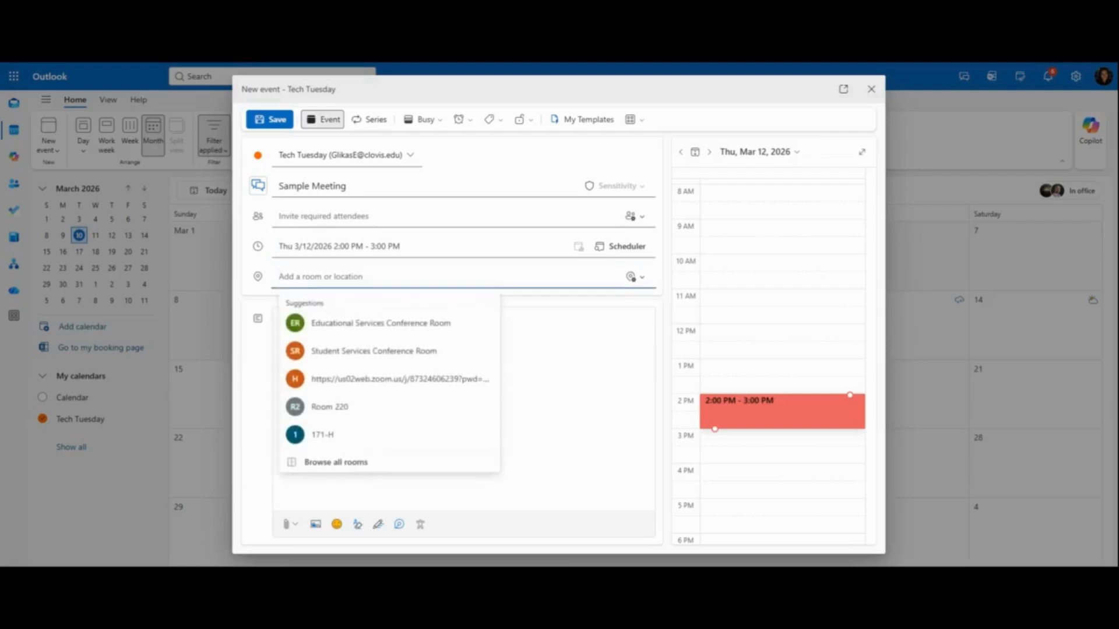
{"action": "left_click", "coordinate": [309, 435]}
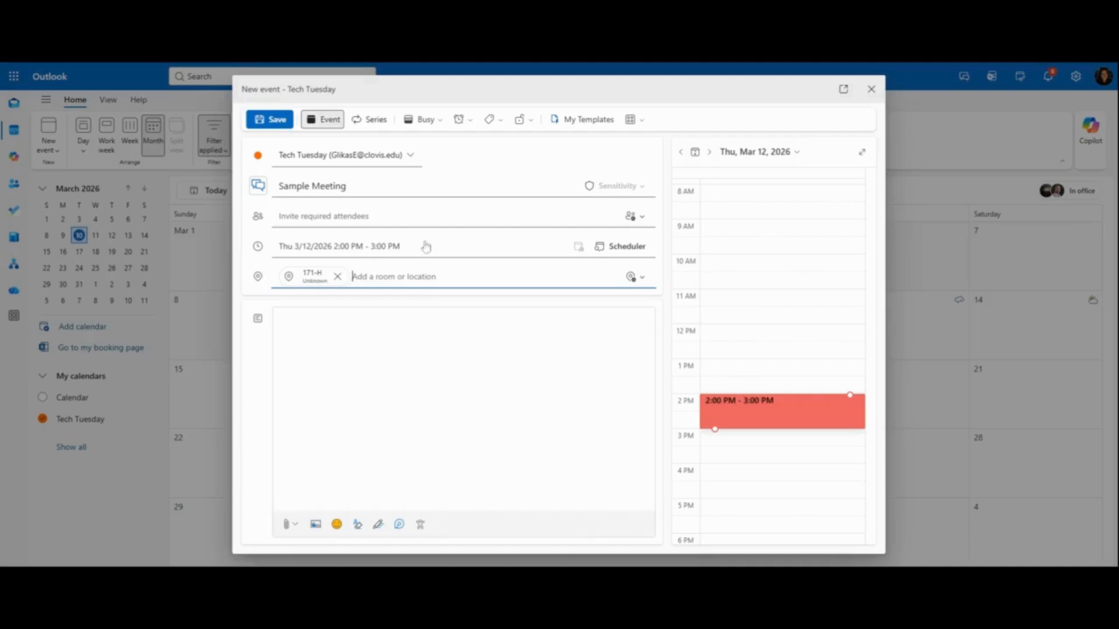
{"action": "left_click", "coordinate": [271, 127]}
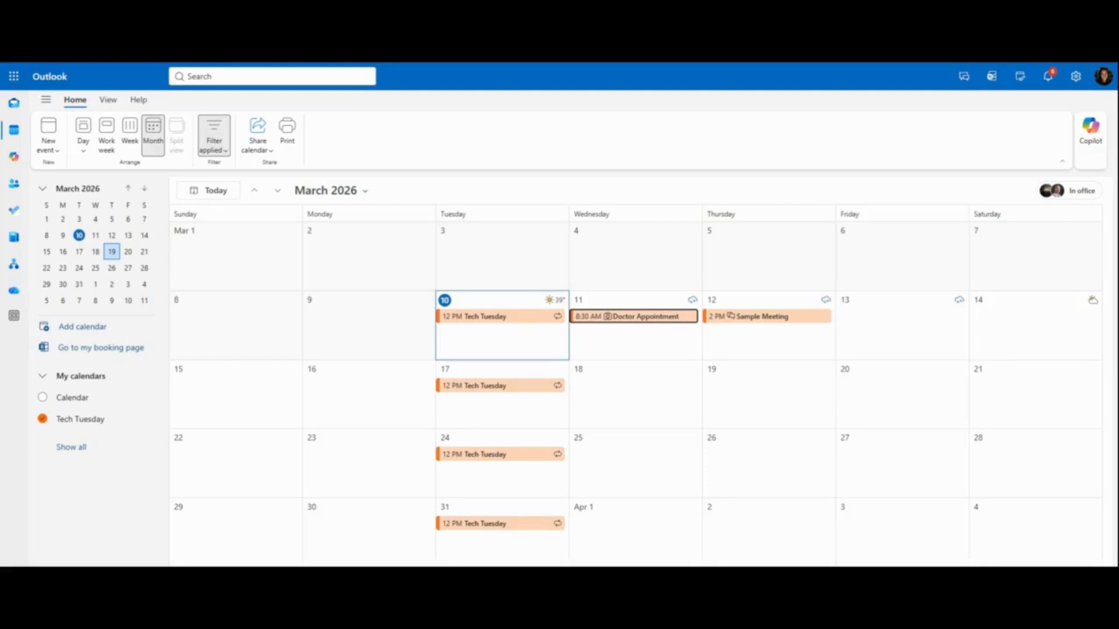
- Assign the Appointment category to the Doctor Appointment event on March 11
{"action": "right_click", "coordinate": [635, 317]}
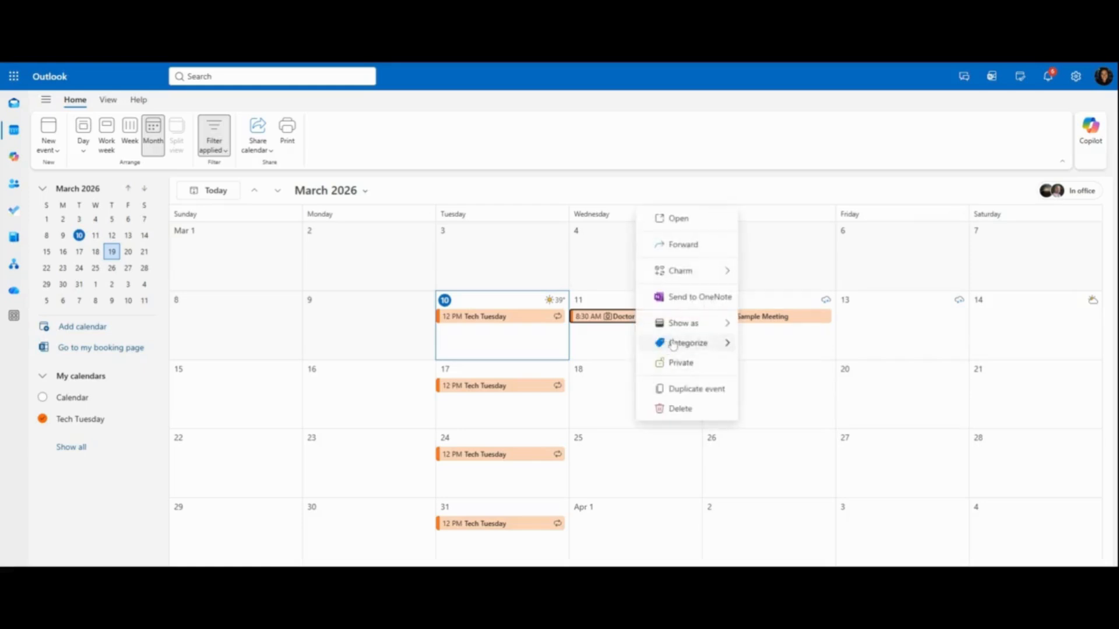
{"action": "mouse_move", "coordinate": [695, 350]}
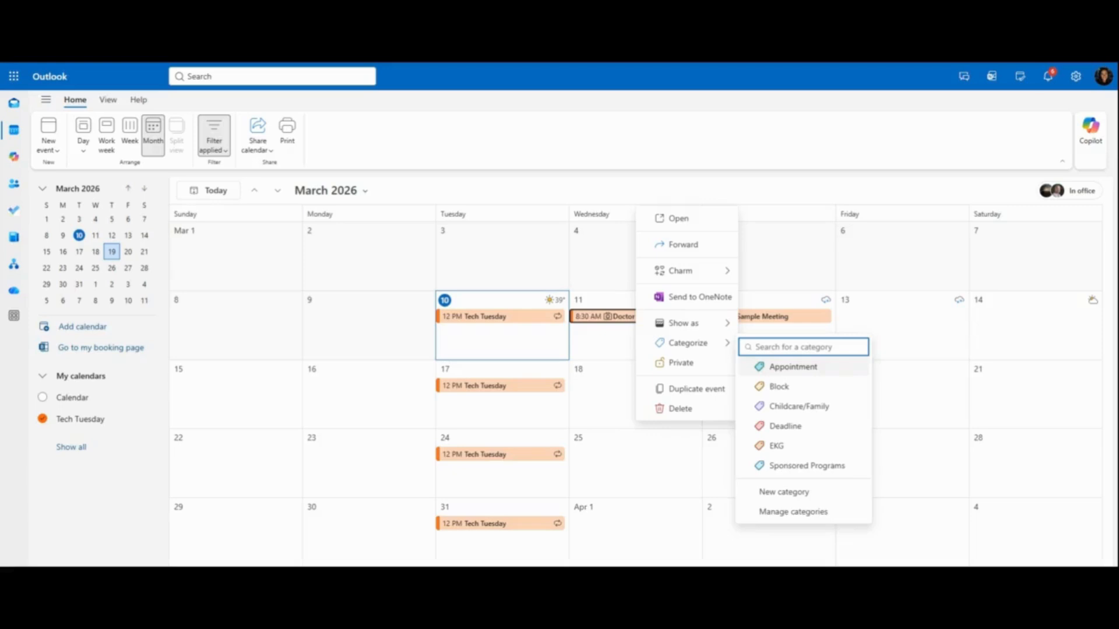
{"action": "left_click", "coordinate": [765, 368]}
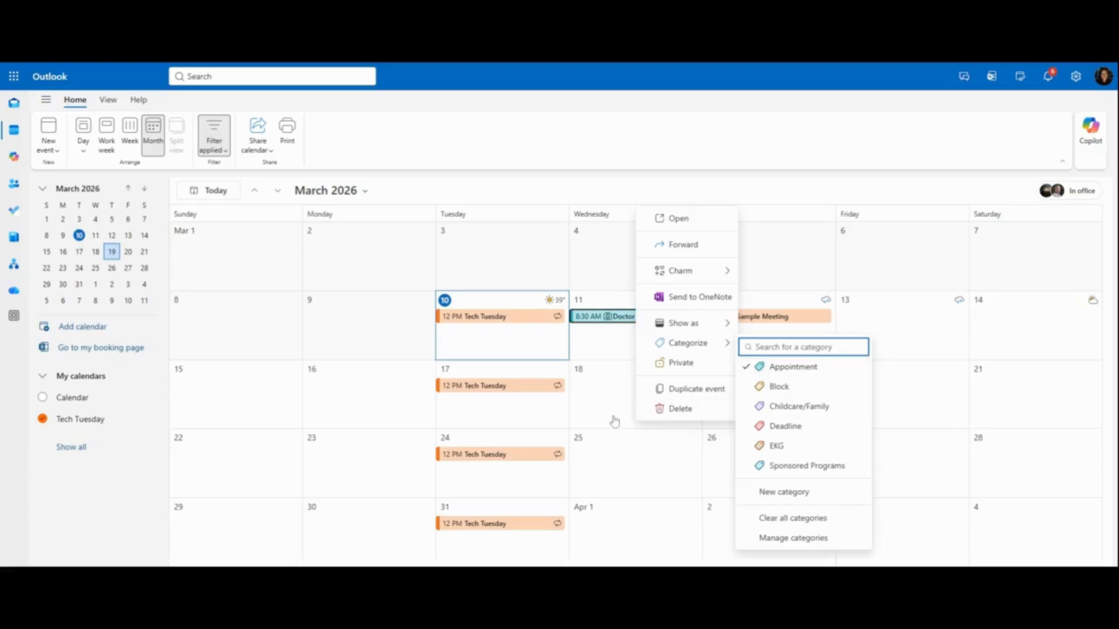
{"action": "left_click", "coordinate": [623, 380]}
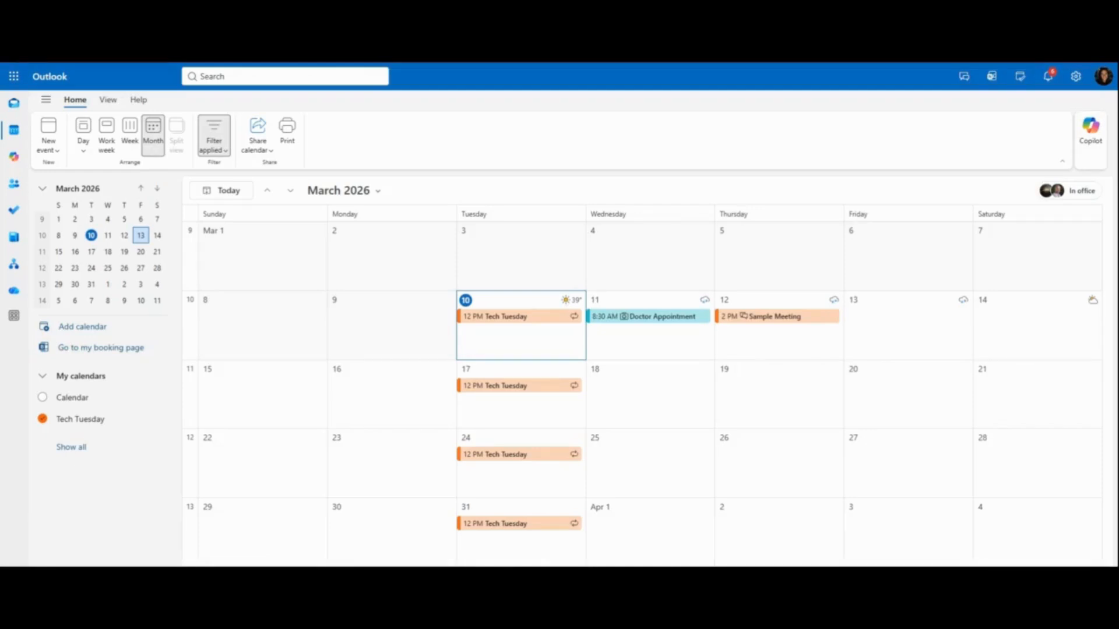
- Open the calendar settings and review the calendar appearance and time zone options
{"action": "left_click", "coordinate": [107, 100]}
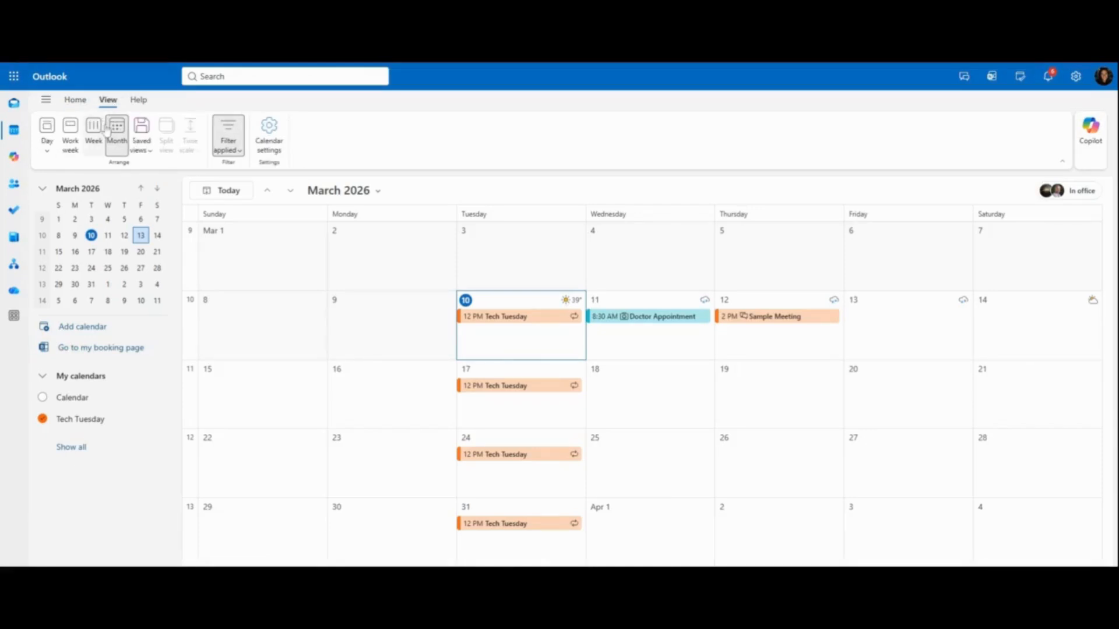
{"action": "left_click", "coordinate": [269, 139]}
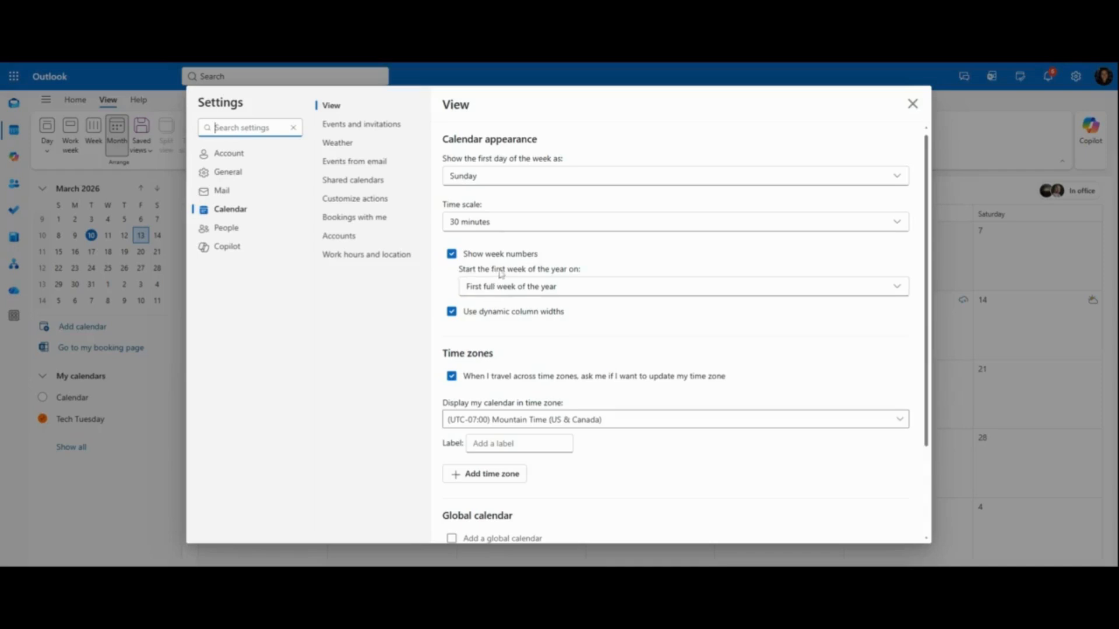
{"action": "scroll", "coordinate": [497, 356], "scroll_direction": "down", "scroll_amount": 2}
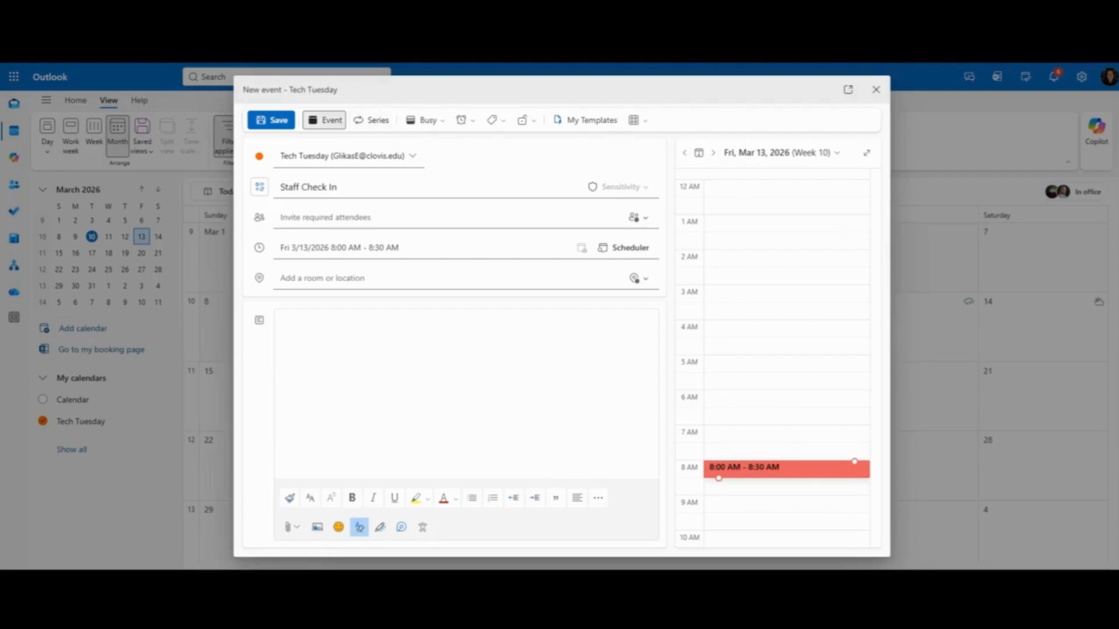
- Make the Staff Check In event a recurring series that repeats every 2 weeks
{"action": "left_click", "coordinate": [375, 121]}
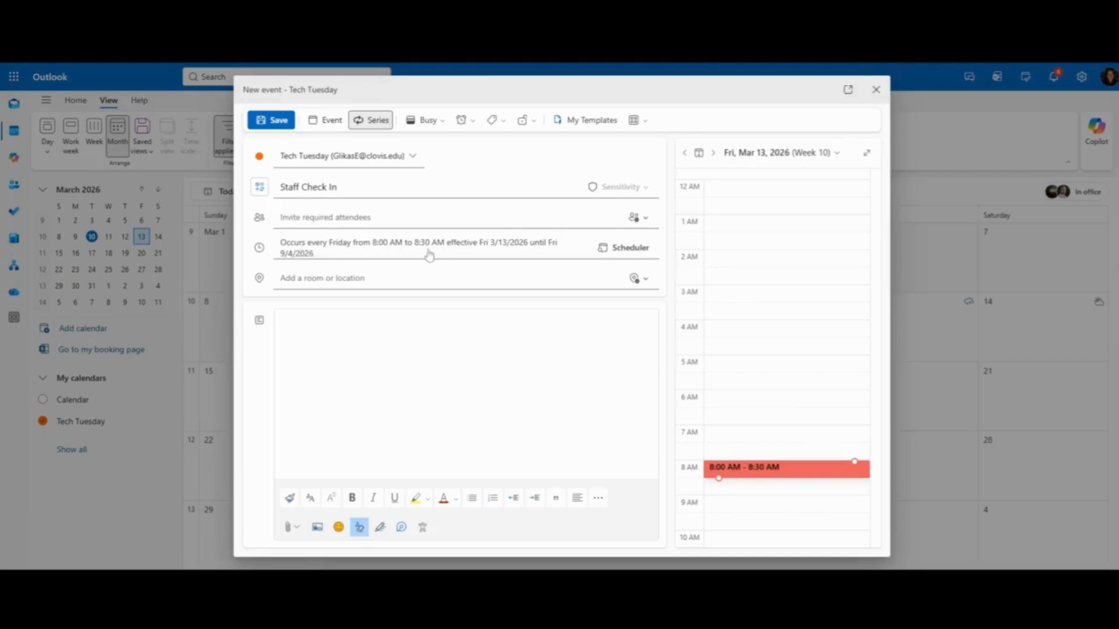
{"action": "left_click", "coordinate": [301, 250]}
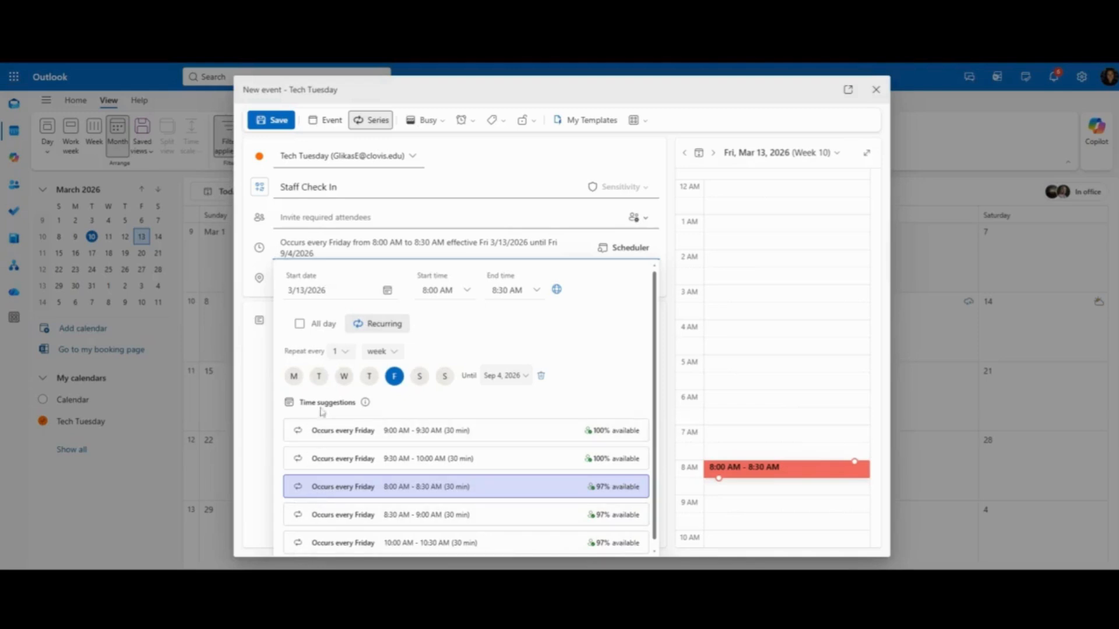
{"action": "left_click", "coordinate": [349, 351]}
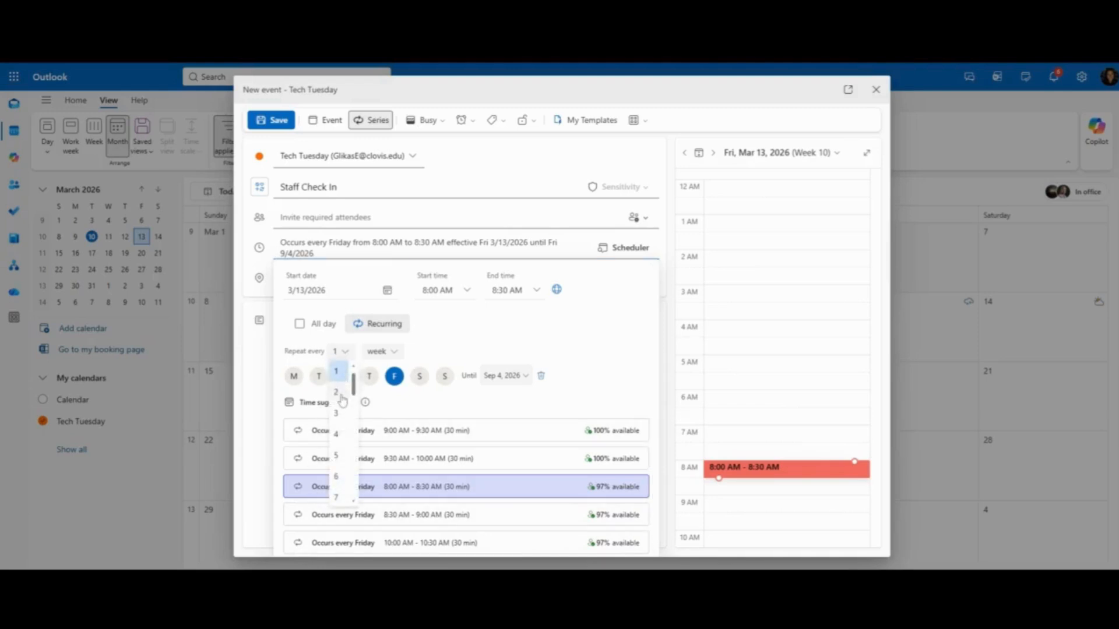
{"action": "left_click", "coordinate": [344, 383]}
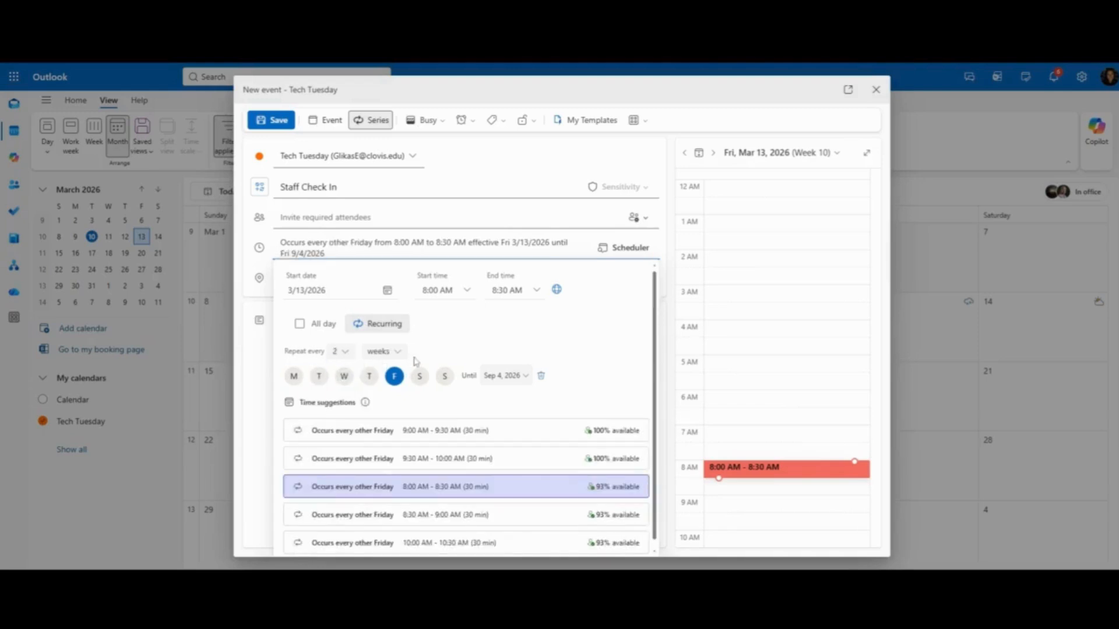
- Change the Staff Check In series to repeat every 1 month
{"action": "left_click", "coordinate": [398, 352]}
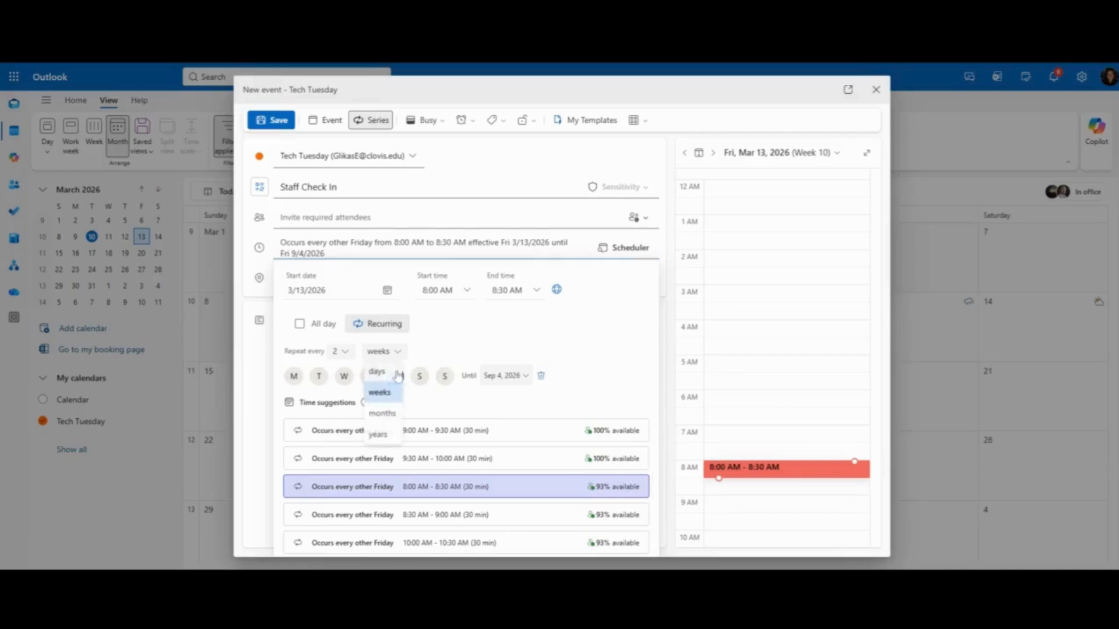
{"action": "left_click", "coordinate": [380, 415]}
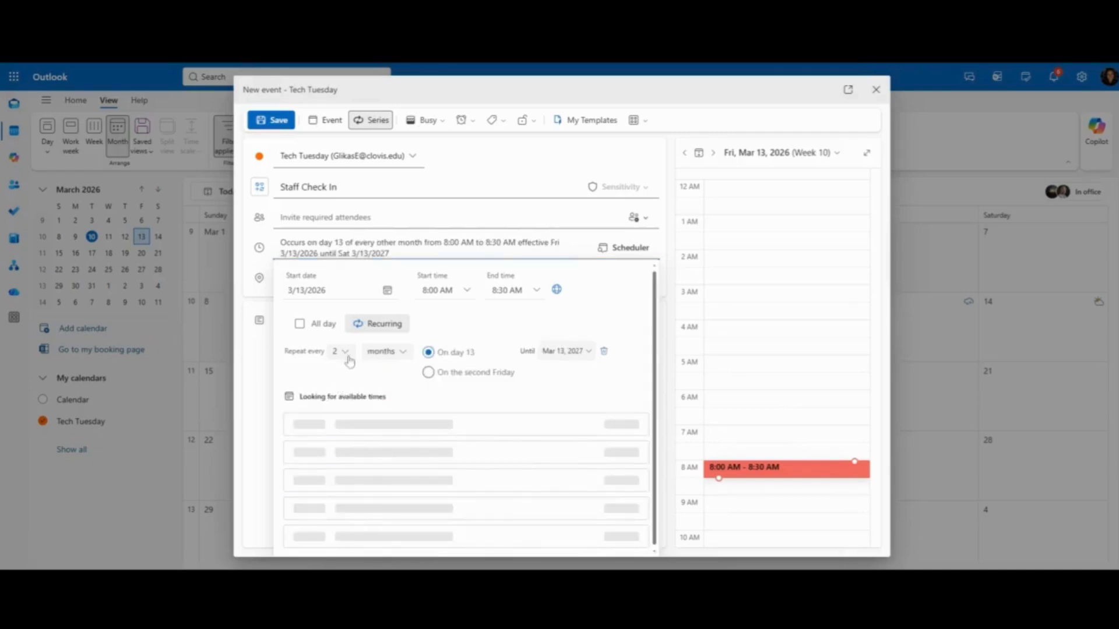
{"action": "left_click", "coordinate": [351, 360]}
{"action": "left_click", "coordinate": [342, 379]}
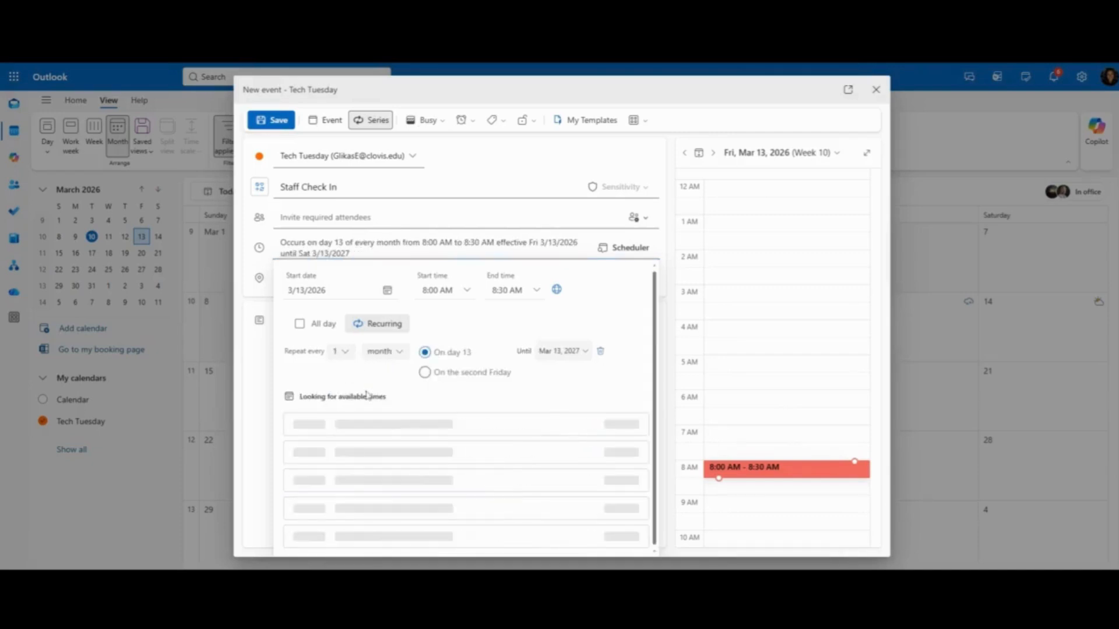